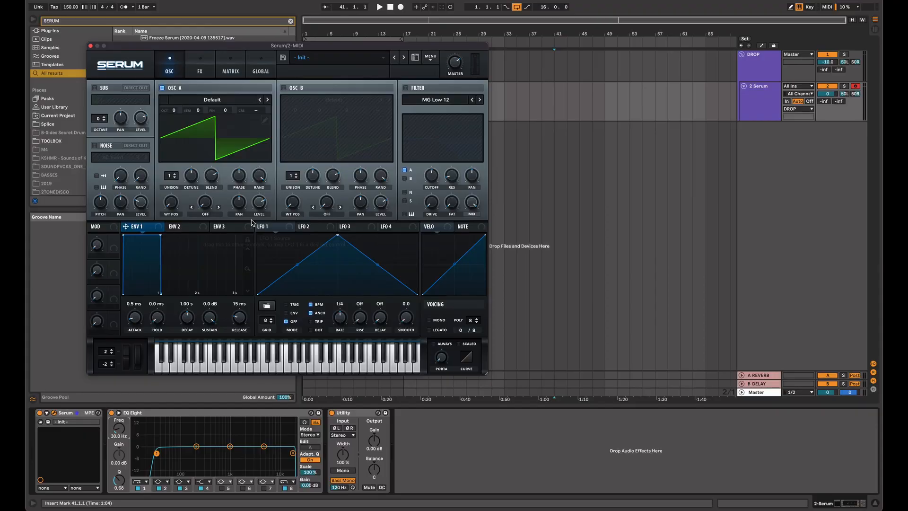
Step: Modulate oscillator A's level with LFO 1, test it with a note, and set the Serum track's volume to -10.0 dB
{"action": "left_click_drag", "start_coordinate": [272, 229], "coordinate": [261, 209]}
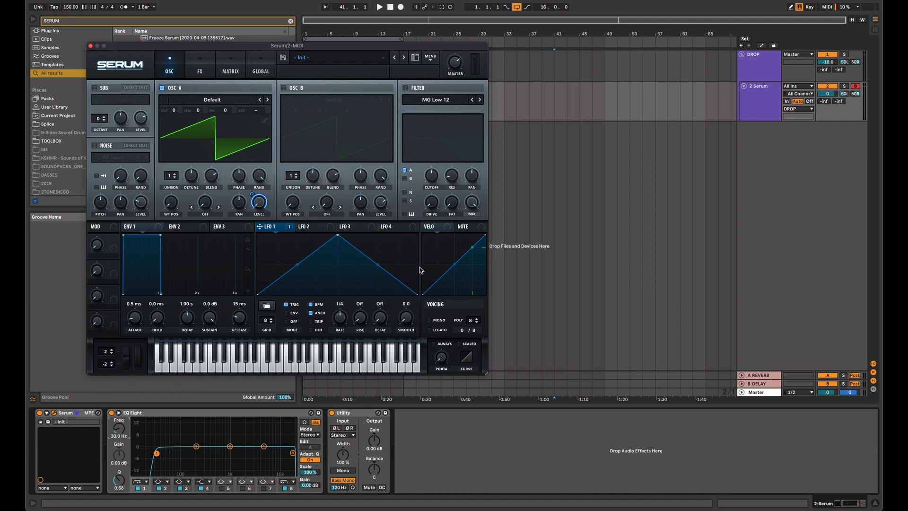
{"action": "key", "text": "d"}
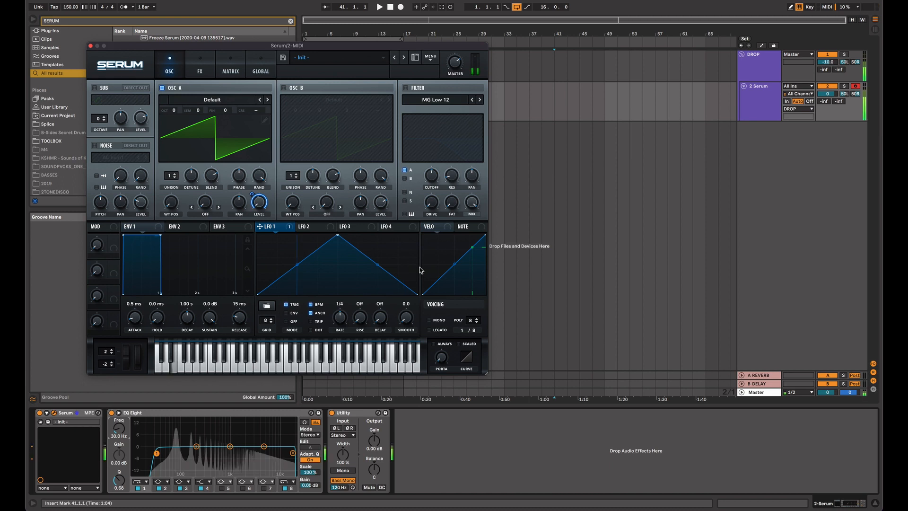
{"action": "double_click", "coordinate": [828, 93]}
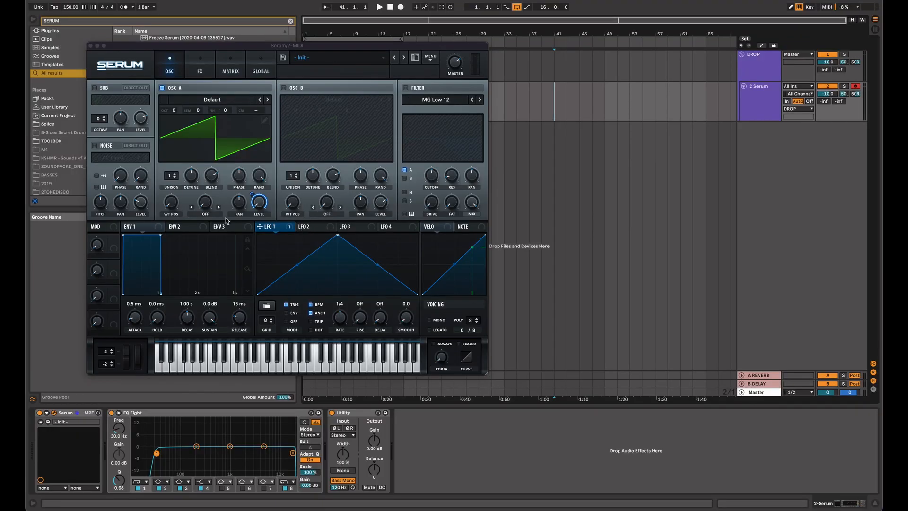
Step: Remove the LFO 1 modulation from oscillator A's level
{"action": "right_click", "coordinate": [282, 230]}
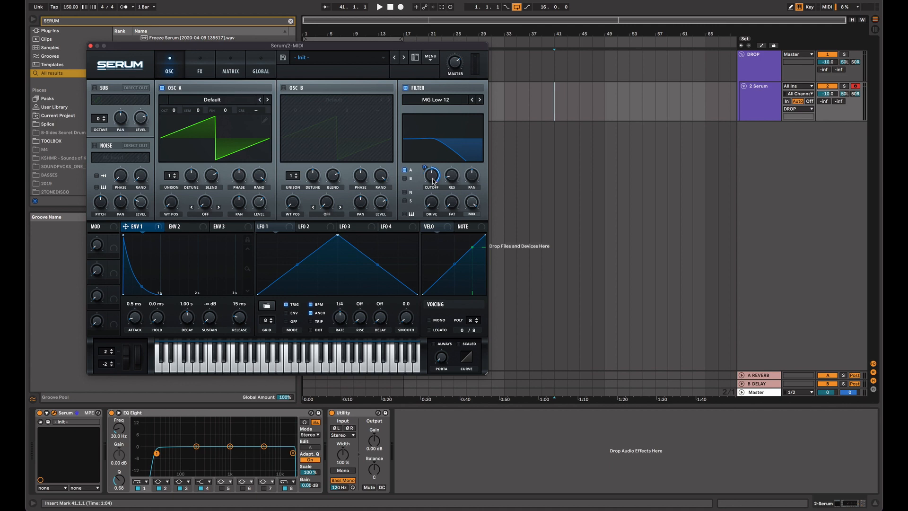
Step: Play repeated test notes to audition how Env 1 moves the MG Low 12 filter's cutoff
{"action": "key", "text": "d"}
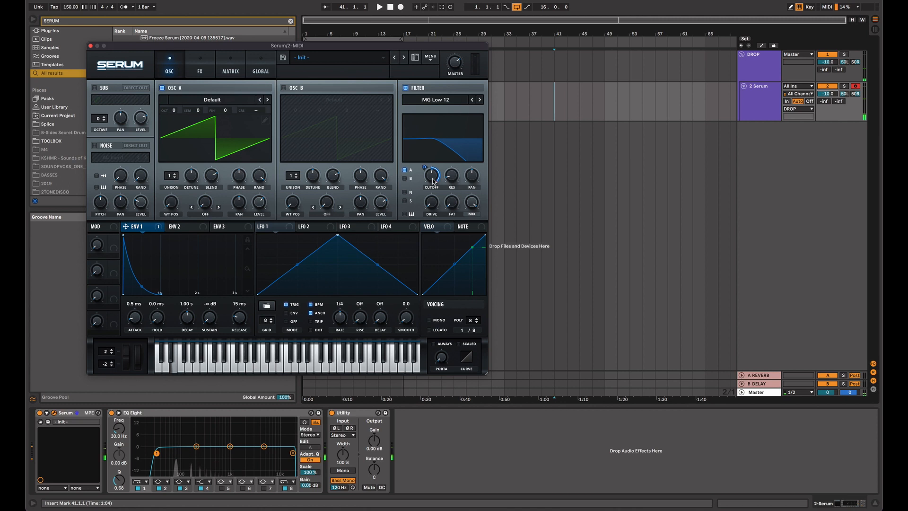
{"action": "key", "text": "d"}
{"action": "key", "text": "d"}
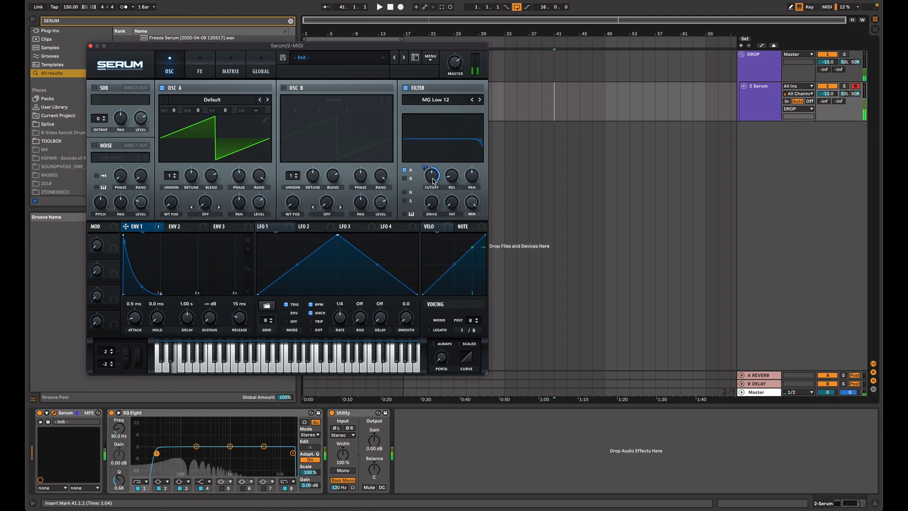
{"action": "key", "text": "d"}
{"action": "key", "text": "d"}
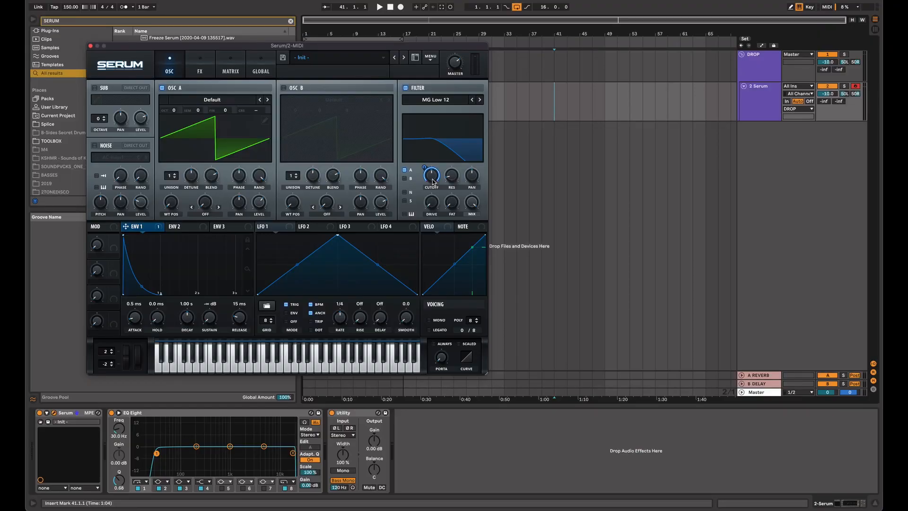
{"action": "key", "text": "s"}
{"action": "key", "text": "s"}
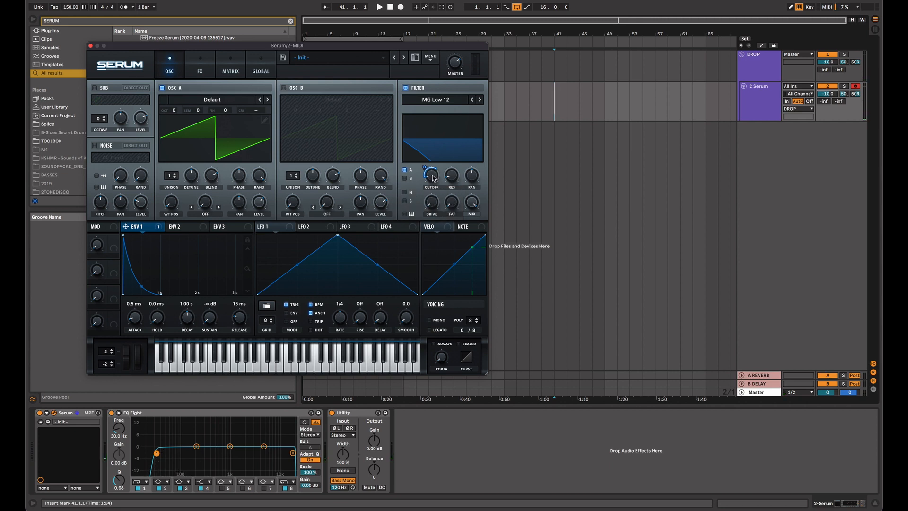
Step: Raise the filter's drive and resonance, and play test notes to audition the resonant sweep
{"action": "left_click_drag", "start_coordinate": [435, 206], "coordinate": [453, 164]}
{"action": "mouse_move", "coordinate": [455, 176]}
{"action": "left_click_drag", "start_coordinate": [450, 176], "coordinate": [450, 162]}
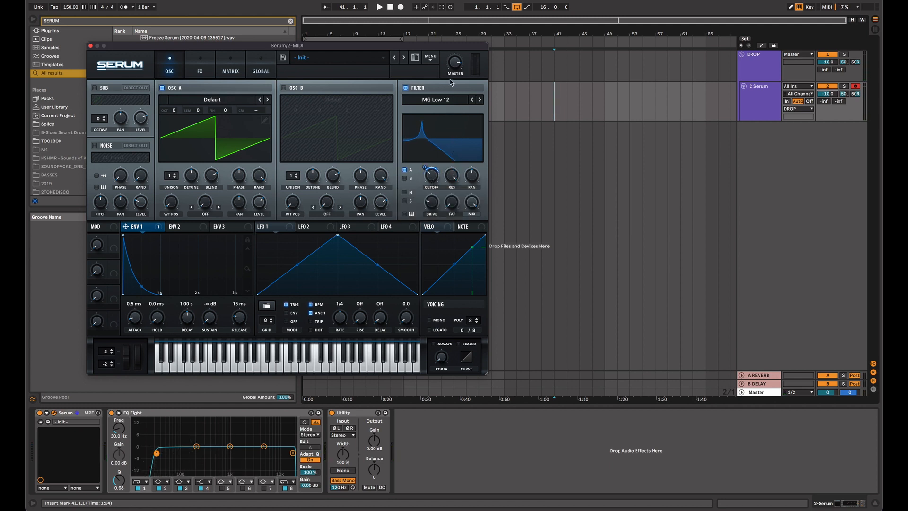
{"action": "key", "text": "e"}
{"action": "key", "text": "e"}
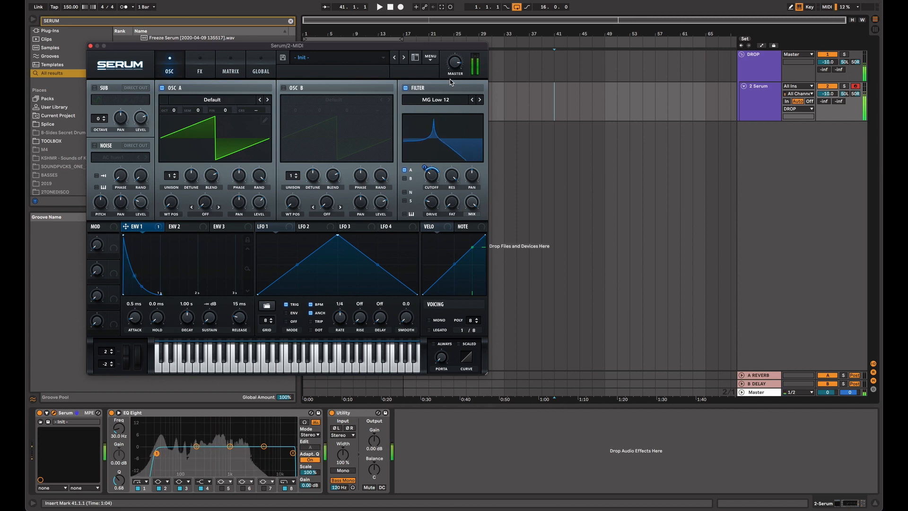
Step: Enable the Hyper/Dimension, Distortion and Compressor effects in the Serum patch
{"action": "left_click", "coordinate": [191, 64]}
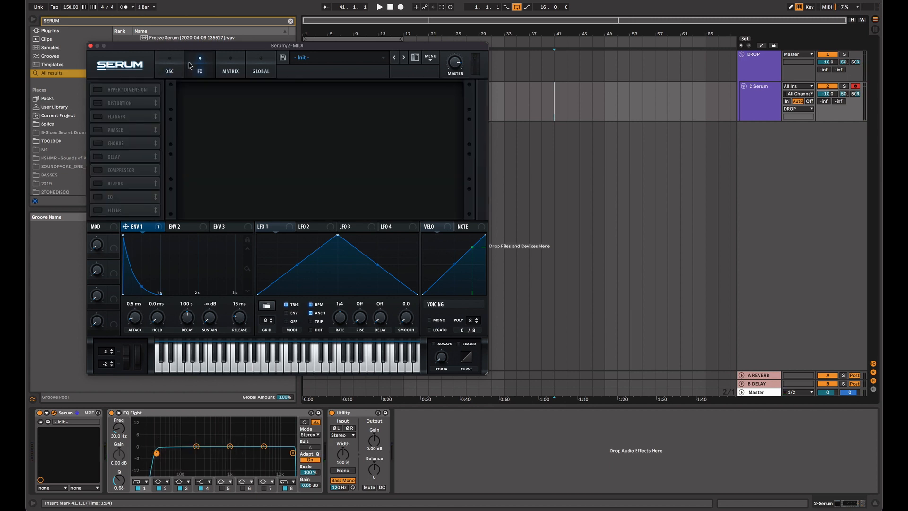
{"action": "left_click", "coordinate": [98, 90]}
{"action": "left_click", "coordinate": [97, 104]}
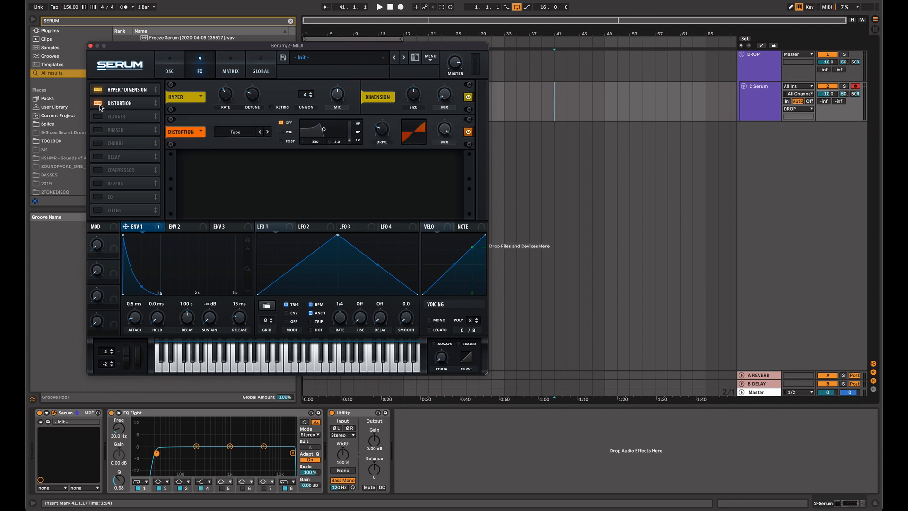
{"action": "left_click", "coordinate": [97, 170]}
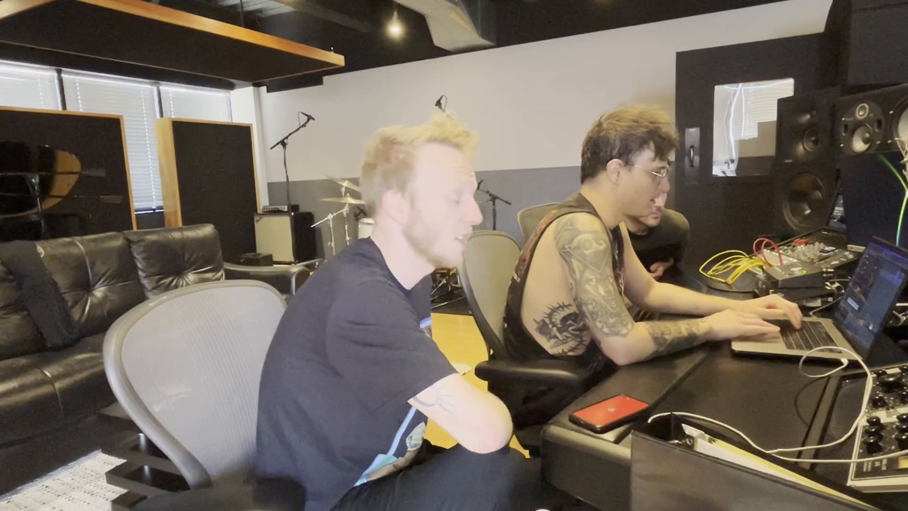
Step: Lower the Hyper effect's wet/dry mix and set the distortion type to Stomp Box
{"action": "left_click_drag", "start_coordinate": [337, 94], "coordinate": [316, 122]}
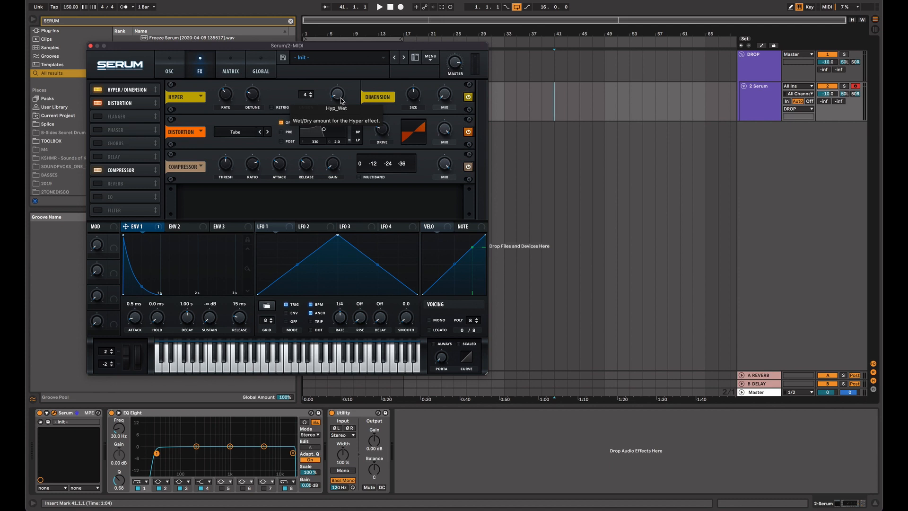
{"action": "left_click", "coordinate": [231, 134]}
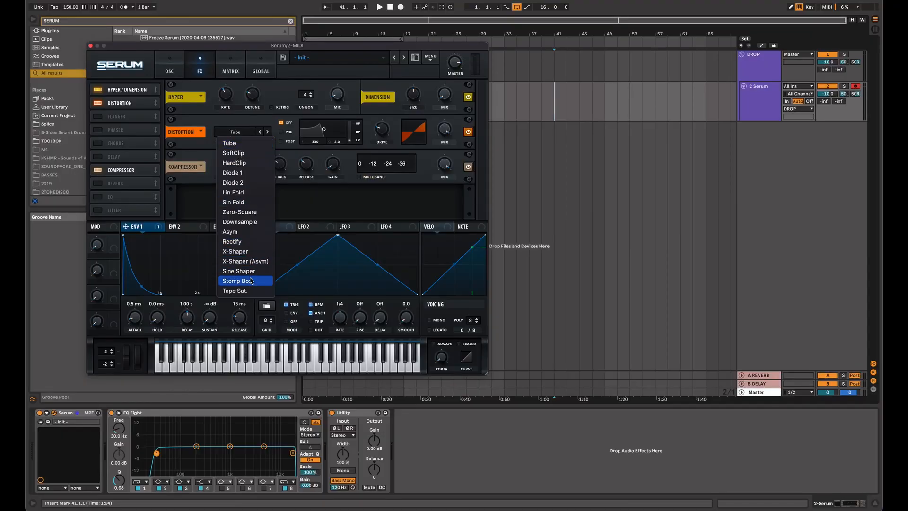
{"action": "left_click", "coordinate": [256, 284]}
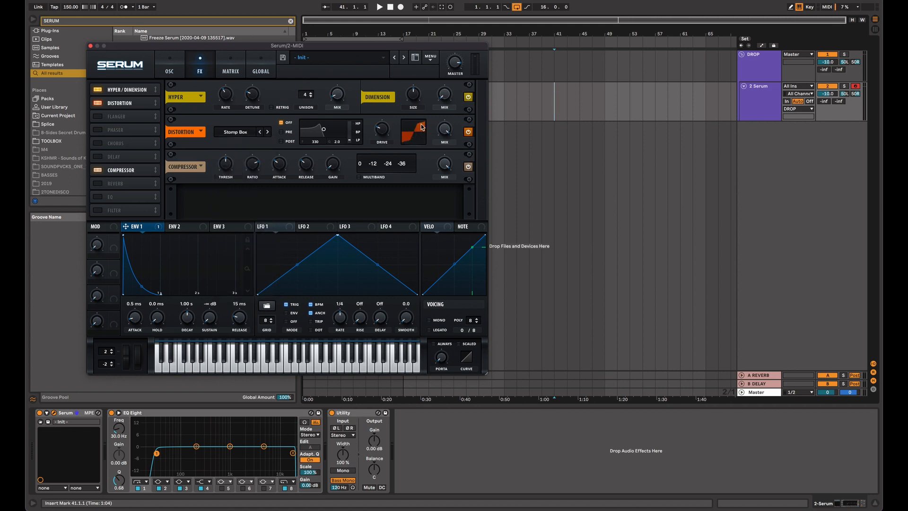
Step: Turn on the compressor's multiband mode after auditioning a note without it, and move the Serum window aside
{"action": "left_click", "coordinate": [359, 177]}
{"action": "left_click", "coordinate": [382, 176]}
{"action": "key", "text": "e"}
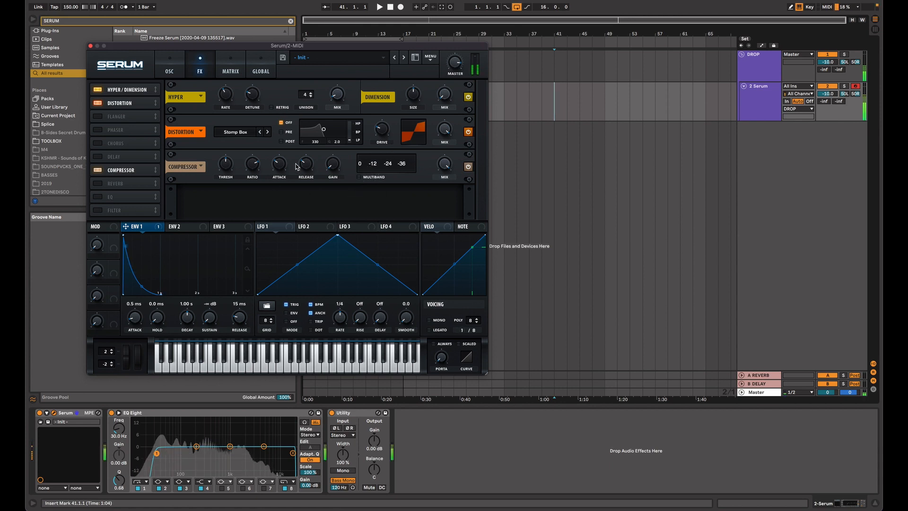
{"action": "left_click", "coordinate": [362, 177]}
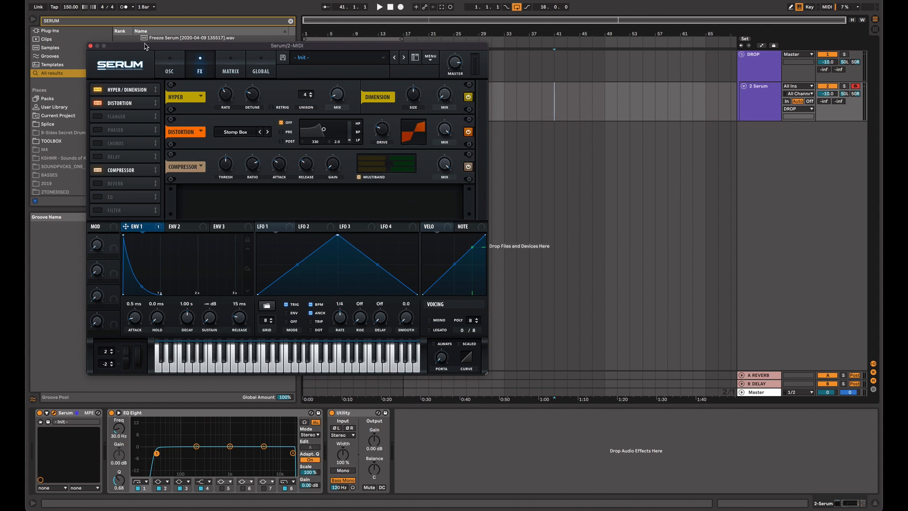
{"action": "left_click_drag", "start_coordinate": [144, 47], "coordinate": [424, 28]}
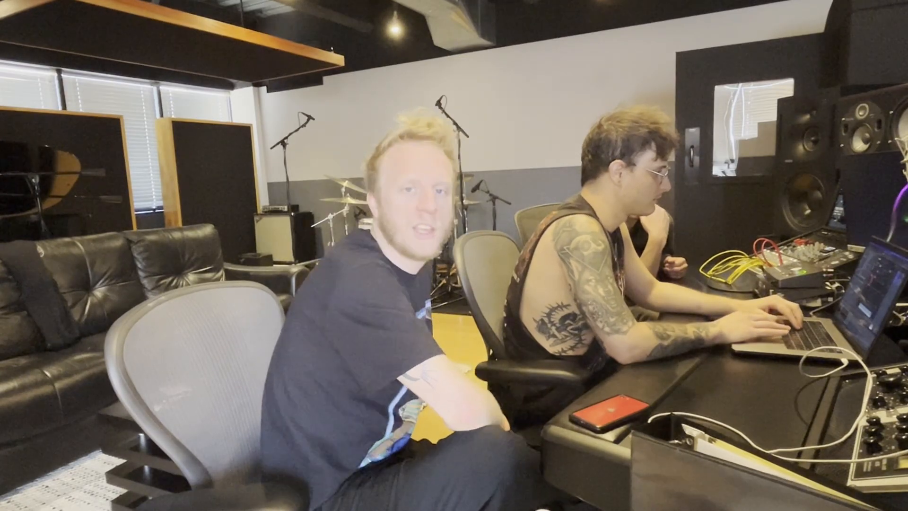
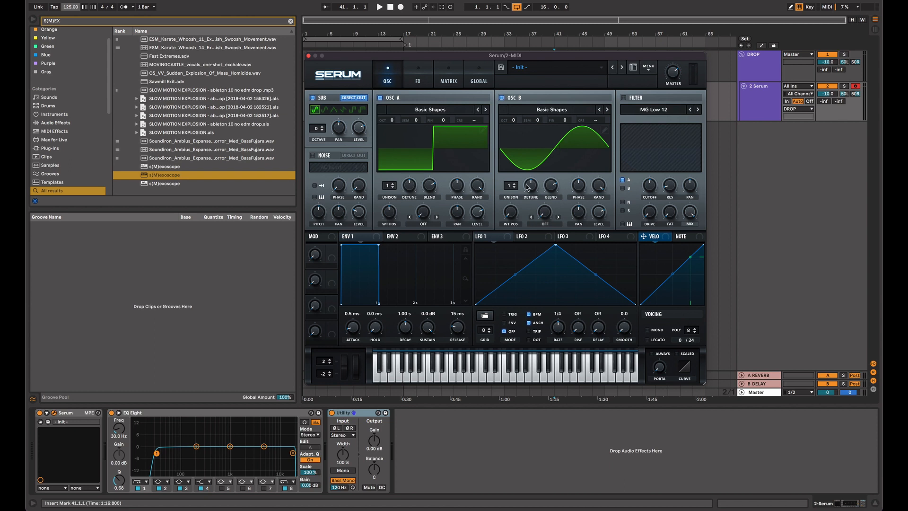
Step: Set oscillator B to a triangle wave at octave +1, and audition it with oscillator A's level turned down and back up
{"action": "left_click_drag", "start_coordinate": [509, 197], "coordinate": [506, 178]}
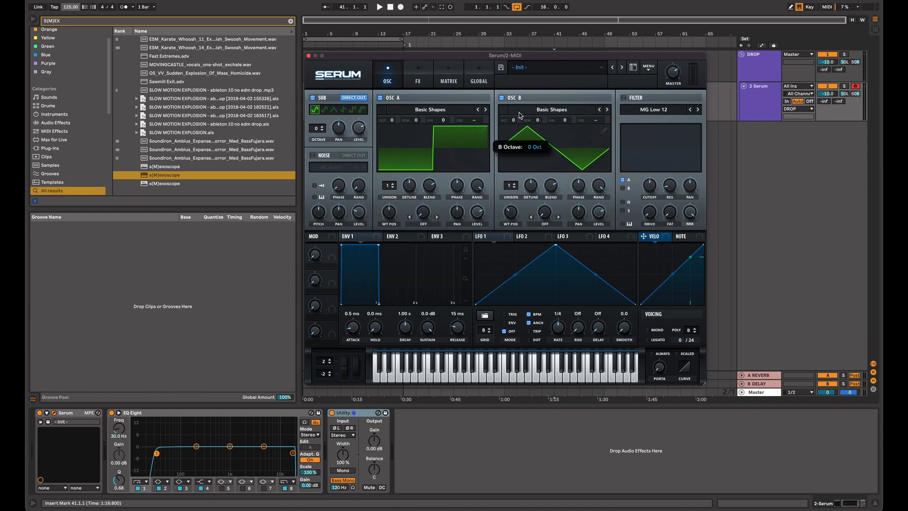
{"action": "key", "text": "d"}
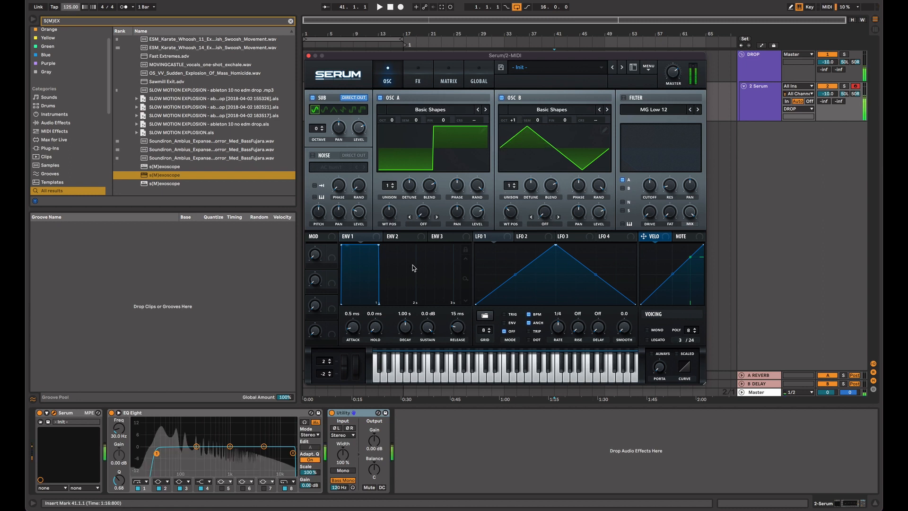
{"action": "mouse_move", "coordinate": [478, 215]}
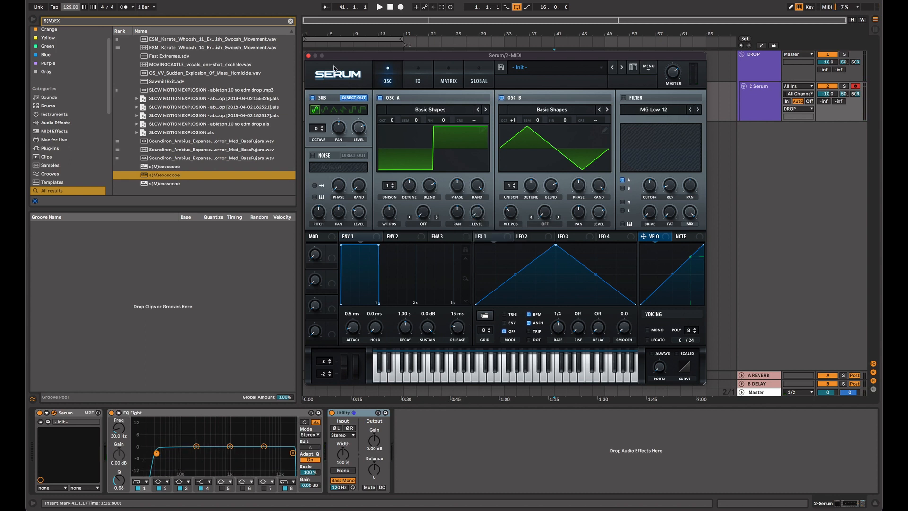
{"action": "key", "text": "f"}
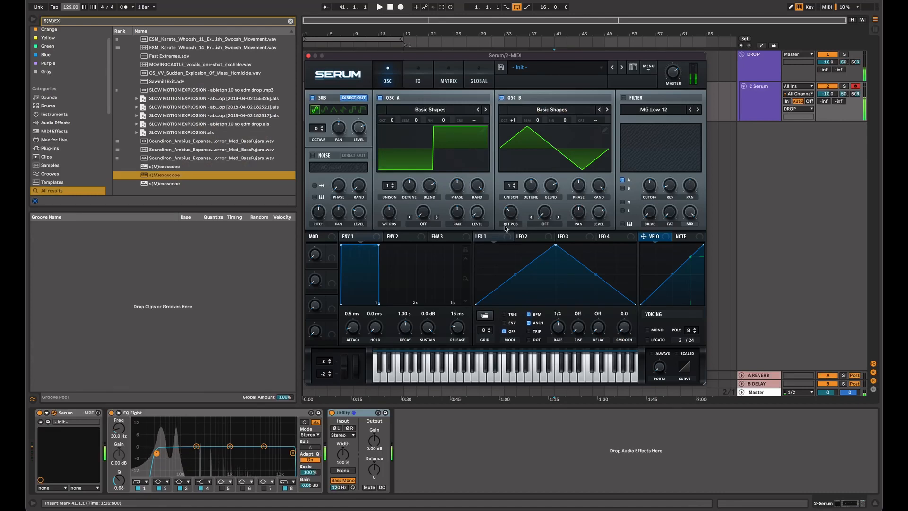
{"action": "left_click_drag", "start_coordinate": [479, 200], "coordinate": [482, 172]}
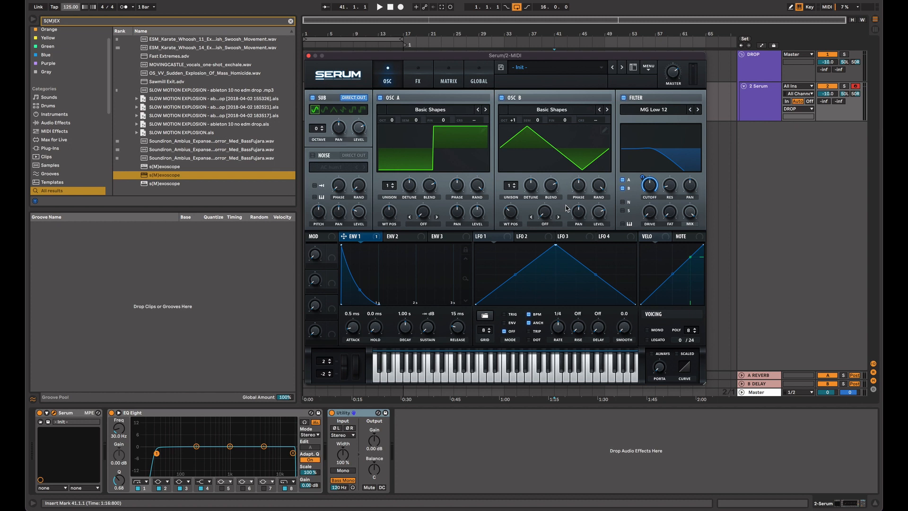
Step: Sweep the envelope-modulated filter cutoff upward, and bring it back down to a low setting
{"action": "left_click_drag", "start_coordinate": [651, 179], "coordinate": [654, 152]}
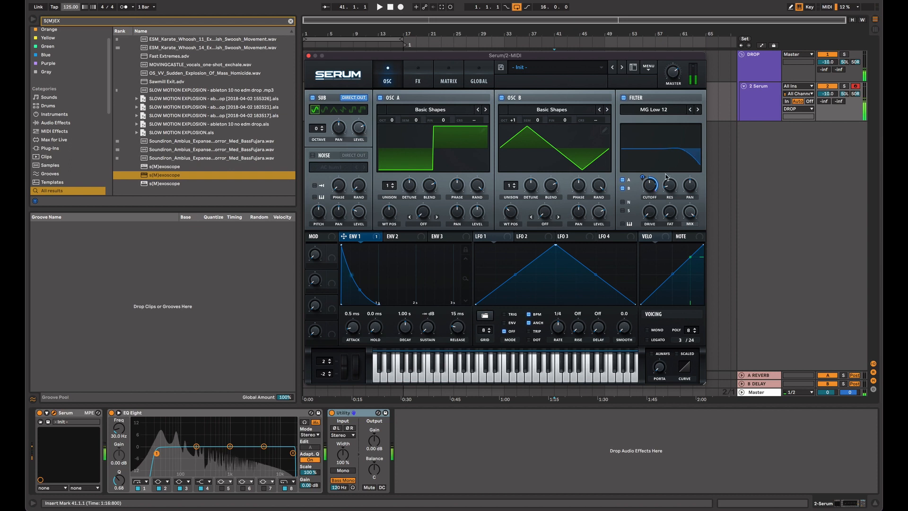
{"action": "left_click_drag", "start_coordinate": [655, 188], "coordinate": [654, 249]}
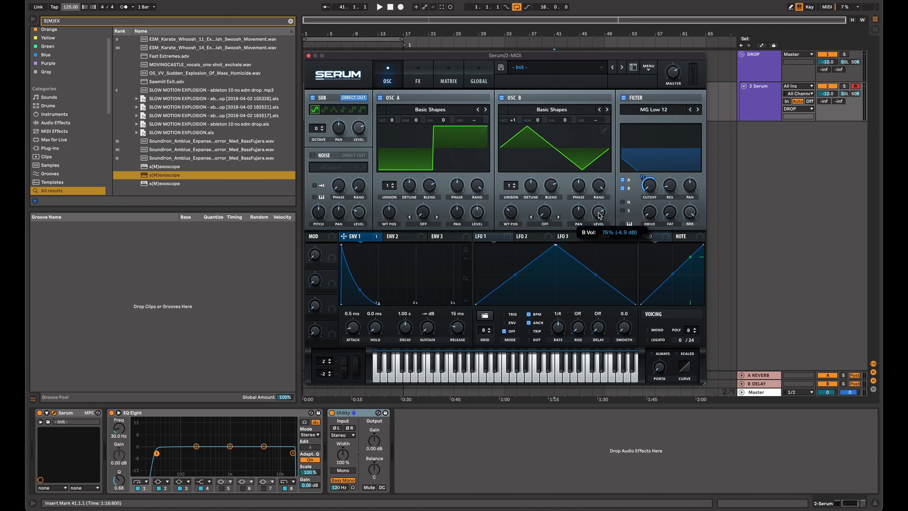
Step: Raise the levels of oscillators B and A while playing test notes, and adjust the filter's cutoff and resonance
{"action": "key", "text": "d"}
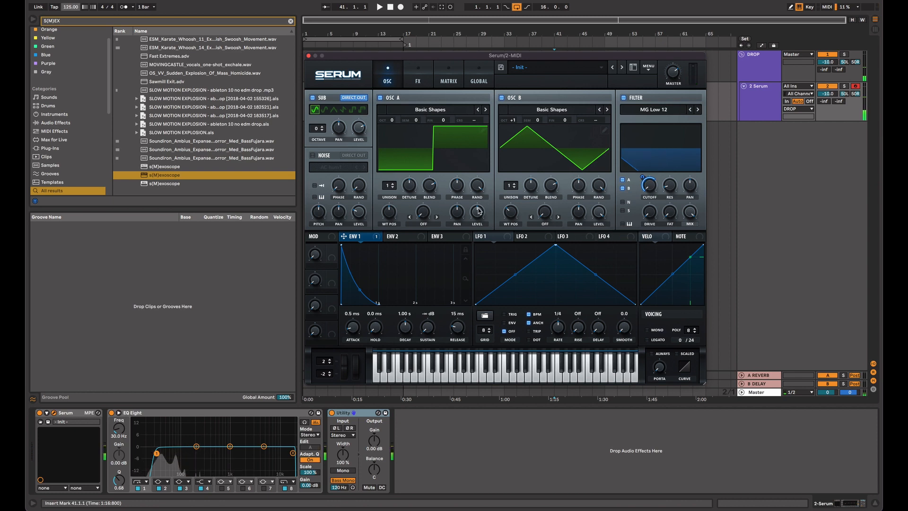
{"action": "key", "text": "d"}
{"action": "mouse_move", "coordinate": [477, 218]}
{"action": "left_mouse_down"}
{"action": "mouse_move", "coordinate": [477, 236]}
{"action": "mouse_move", "coordinate": [478, 209]}
{"action": "left_mouse_up"}
{"action": "key", "text": "d"}
{"action": "key", "text": "d"}
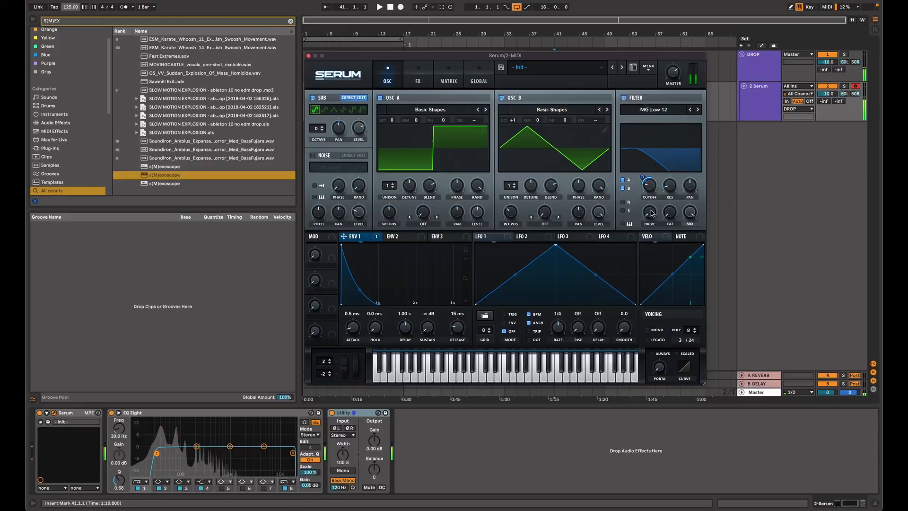
{"action": "left_click_drag", "start_coordinate": [653, 171], "coordinate": [673, 162]}
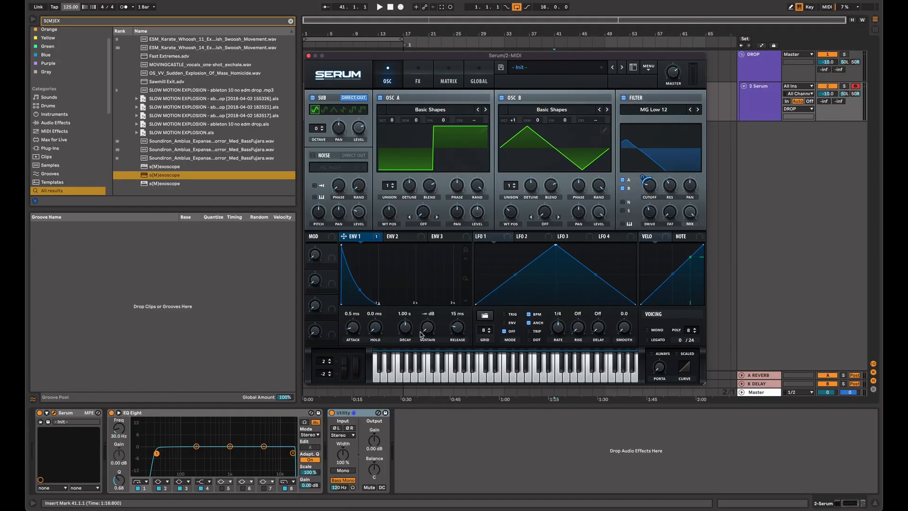
Step: Sweep envelope 1's sustain up and back to minimum, and set its attack to 233 ms
{"action": "left_click_drag", "start_coordinate": [428, 330], "coordinate": [433, 198]}
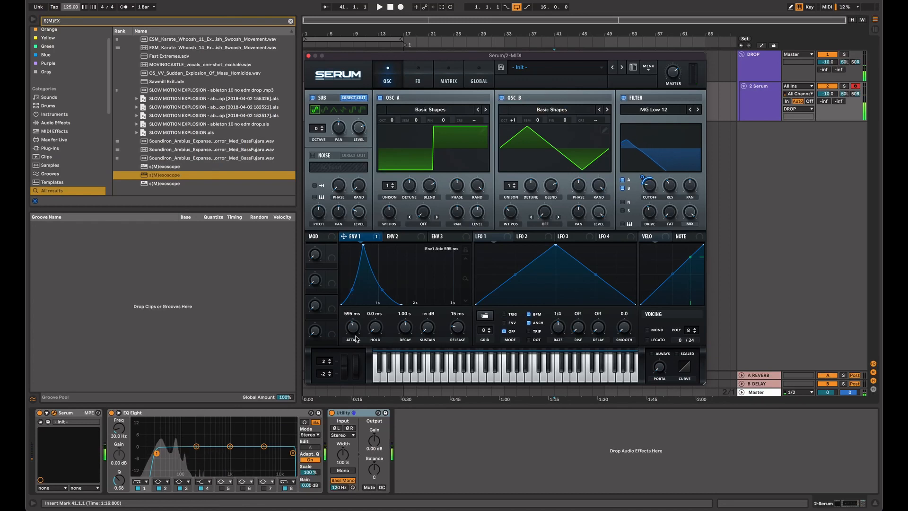
{"action": "left_click_drag", "start_coordinate": [356, 339], "coordinate": [357, 350]}
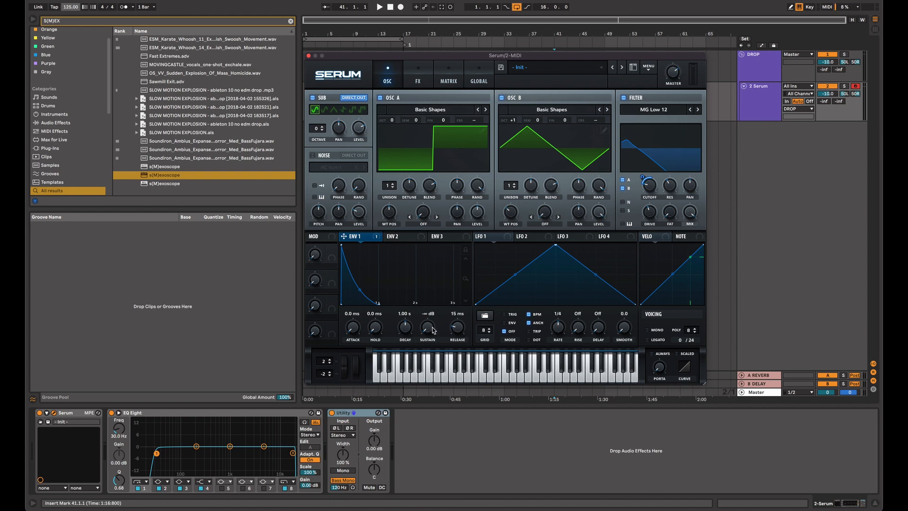
{"action": "left_click_drag", "start_coordinate": [434, 330], "coordinate": [454, 36]}
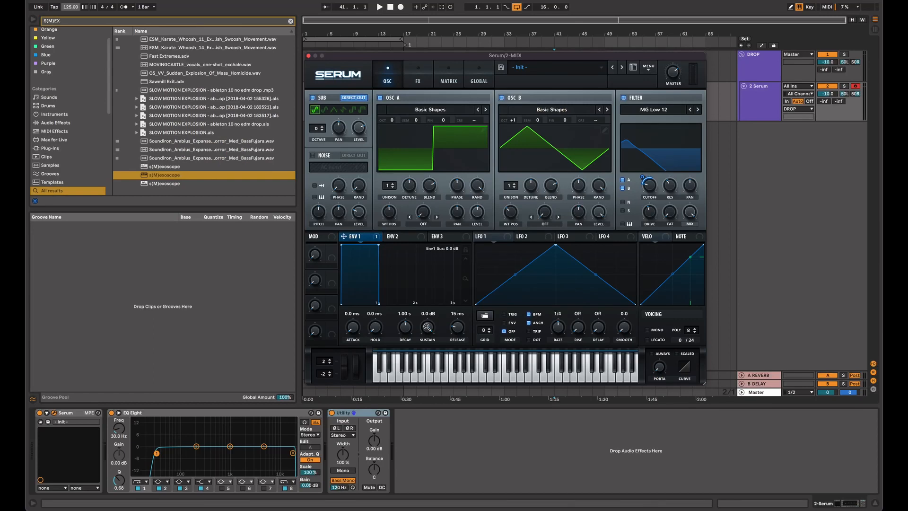
{"action": "left_click_drag", "start_coordinate": [427, 327], "coordinate": [427, 359]}
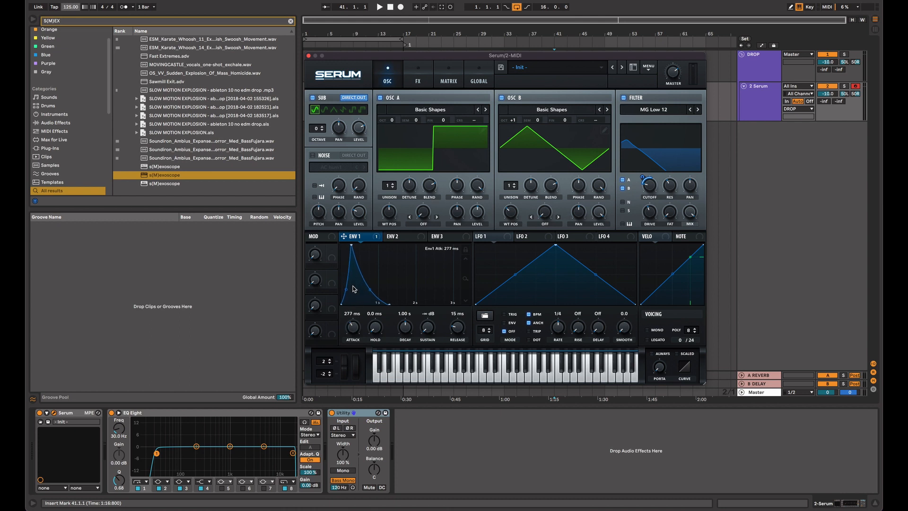
{"action": "left_click_drag", "start_coordinate": [352, 326], "coordinate": [353, 329]}
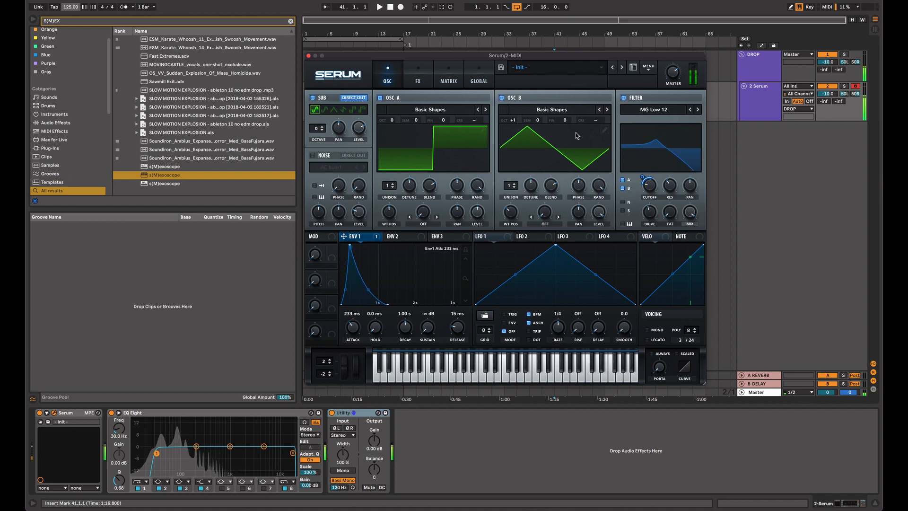
{"action": "left_click_drag", "start_coordinate": [503, 123], "coordinate": [518, 115]}
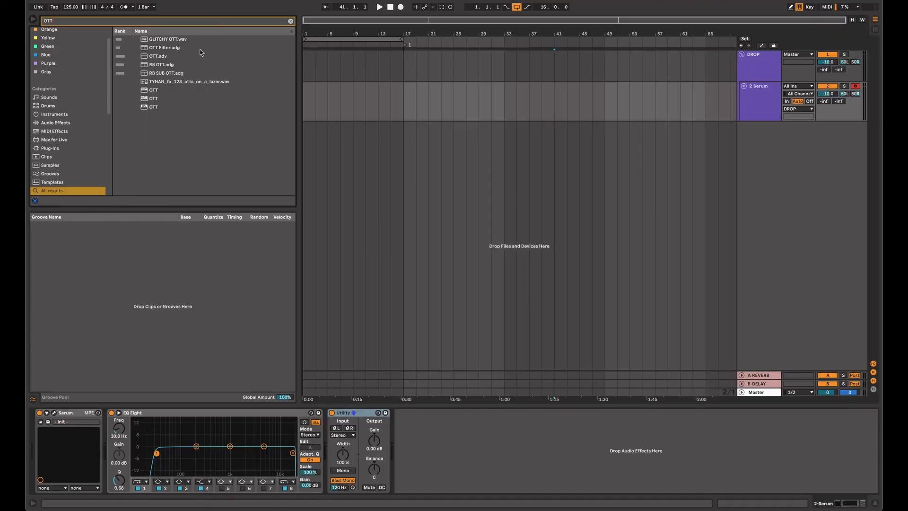
Step: Load the OTT.adv preset onto the Serum track, and set its time to 1000% and its output to 18.5 dB
{"action": "double_click", "coordinate": [180, 57]}
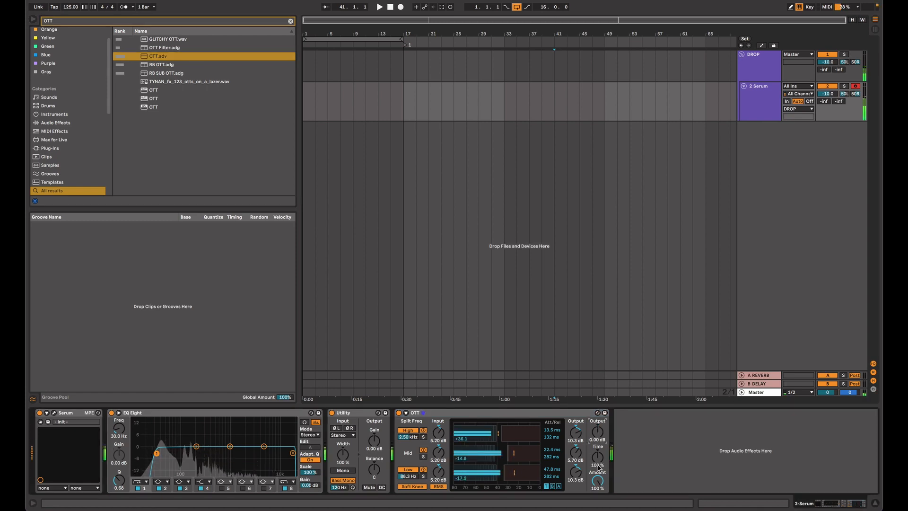
{"action": "left_click_drag", "start_coordinate": [597, 458], "coordinate": [597, 440]}
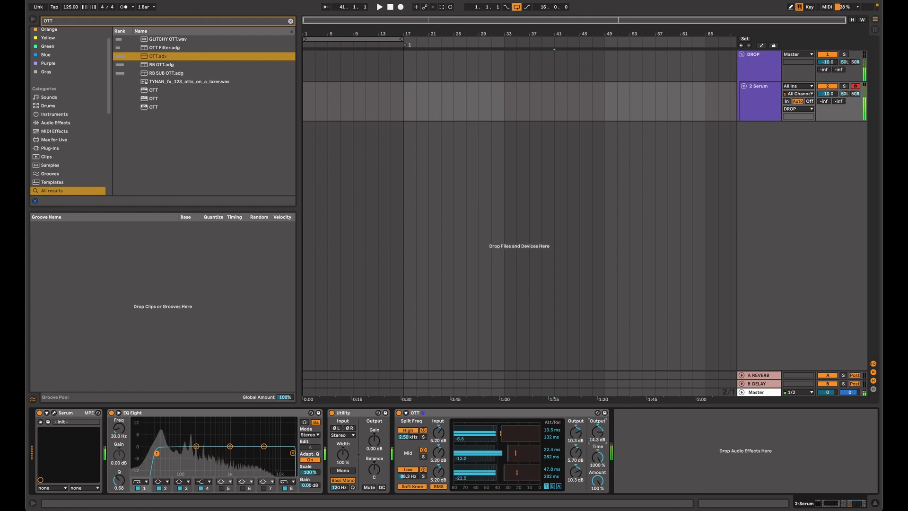
{"action": "left_click_drag", "start_coordinate": [600, 438], "coordinate": [601, 432]}
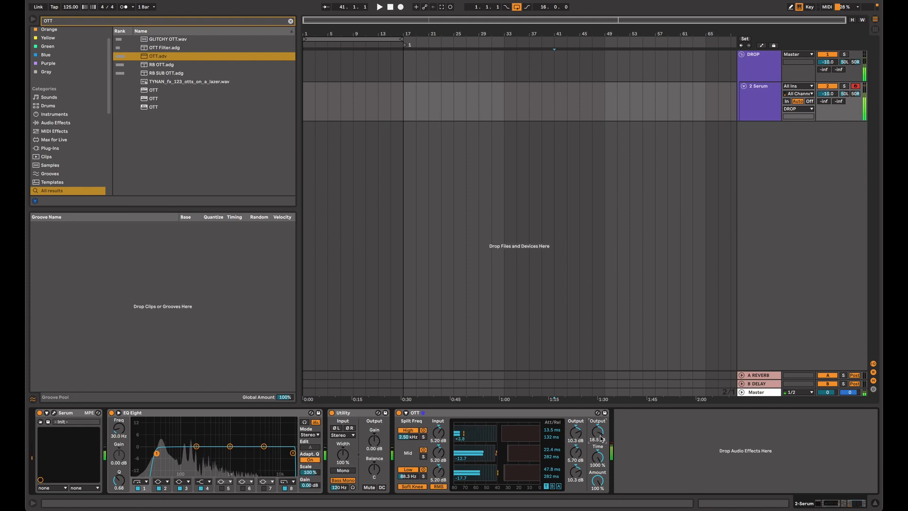
Step: Set OTT's high-band output to 0.00 dB and its overall output to 16.9 dB while playing test notes
{"action": "double_click", "coordinate": [578, 437]}
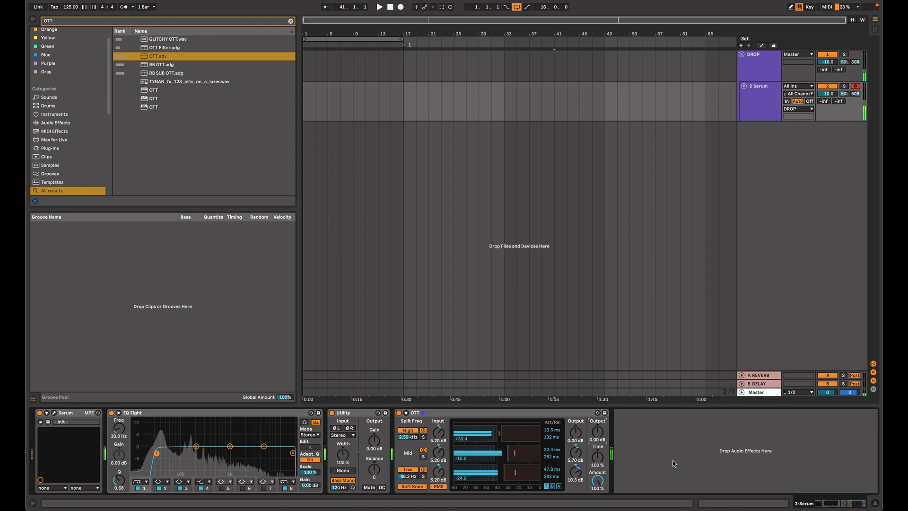
{"action": "left_click_drag", "start_coordinate": [574, 433], "coordinate": [574, 423]}
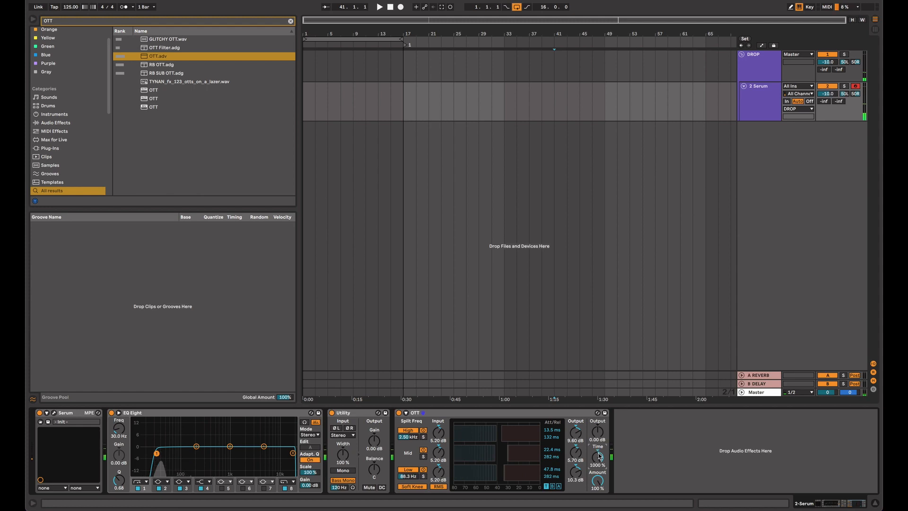
{"action": "key", "text": "d"}
{"action": "left_click_drag", "start_coordinate": [597, 431], "coordinate": [598, 411]}
{"action": "key", "text": "d"}
{"action": "key", "text": "d"}
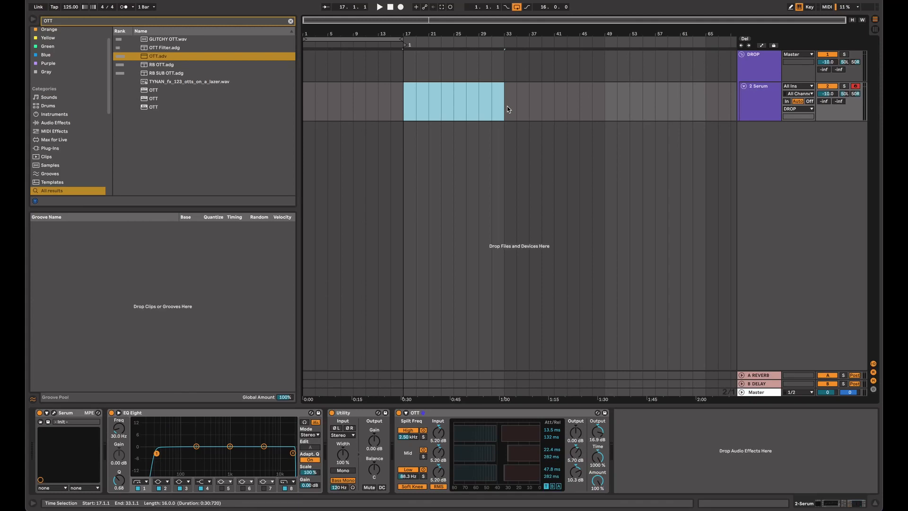
Step: Create a MIDI clip on the Serum track across bars 17 to 33, and write bass notes in it
{"action": "key", "text": "ctrl+shift+m"}
{"action": "scroll", "coordinate": [269, 356], "scroll_direction": "down", "scroll_amount": 5}
{"action": "scroll", "coordinate": [254, 390], "scroll_direction": "down", "scroll_amount": 4}
{"action": "double_click", "coordinate": [234, 333]}
{"action": "scroll", "coordinate": [235, 333], "scroll_direction": "up", "scroll_amount": 5}
{"action": "scroll", "coordinate": [234, 333], "scroll_direction": "down", "scroll_amount": 1}
{"action": "left_click", "coordinate": [247, 350]}
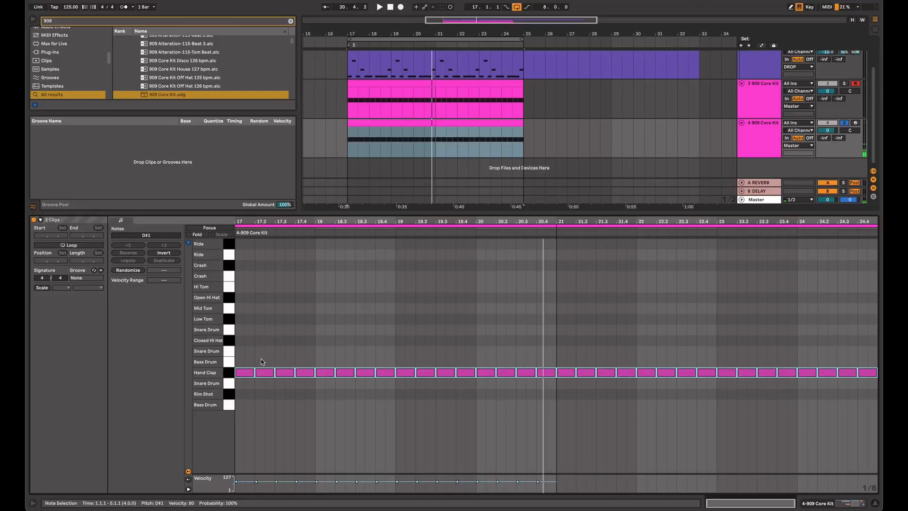
Step: Reduce the second 909 Core Kit track's hand claps to one note, and repeat it on the last beat of every second bar
{"action": "left_click_drag", "start_coordinate": [260, 359], "coordinate": [875, 388]}
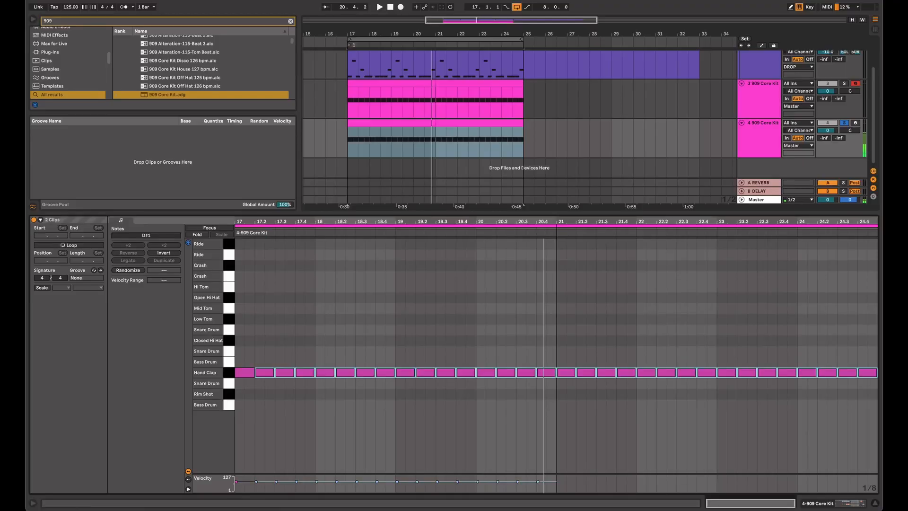
{"action": "key", "text": "Delete"}
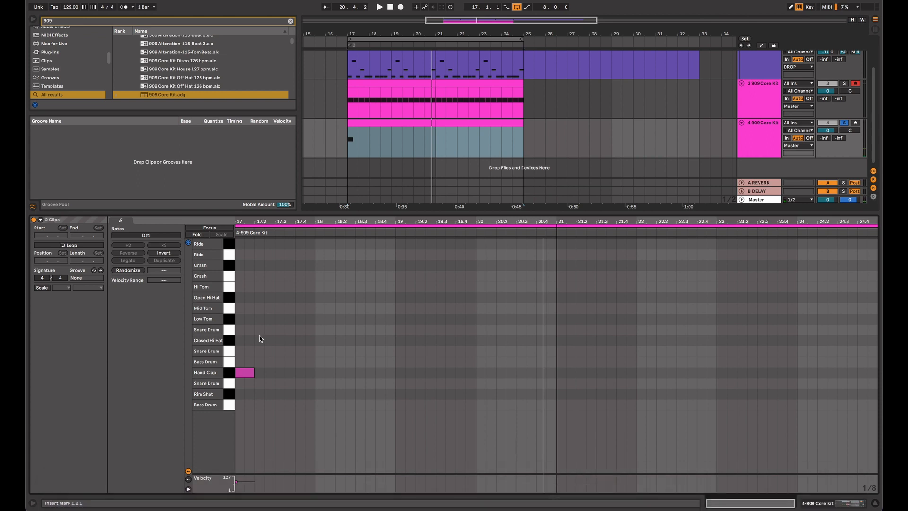
{"action": "left_click_drag", "start_coordinate": [246, 345], "coordinate": [244, 382]}
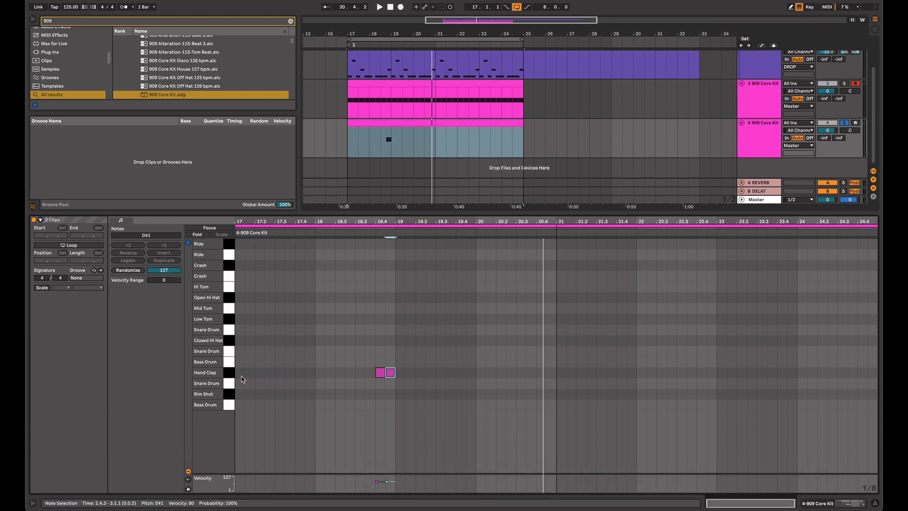
{"action": "left_click_drag", "start_coordinate": [238, 375], "coordinate": [400, 366]}
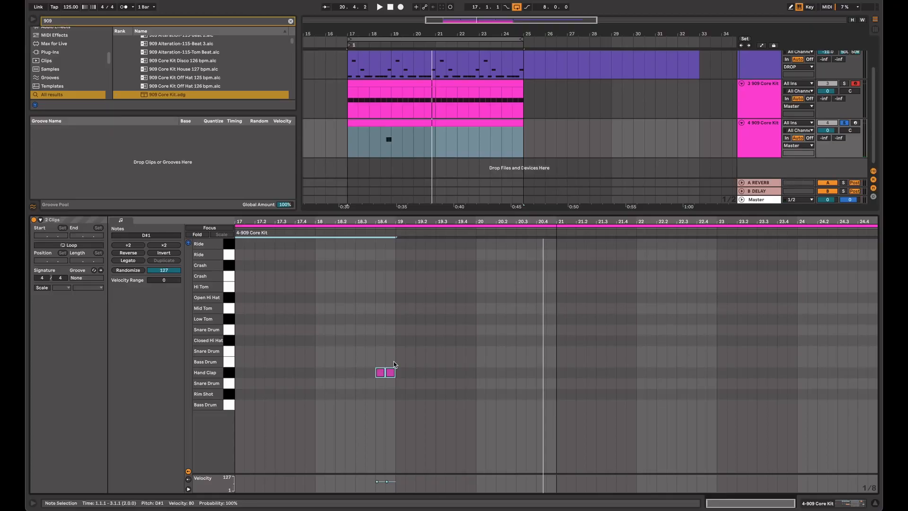
{"action": "key", "text": "super+d"}
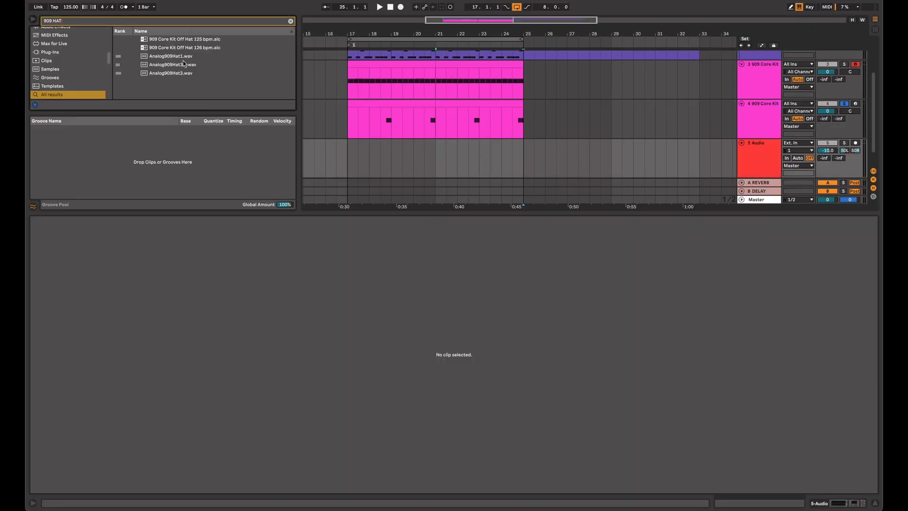
Step: Fill bars 17 to 25 of the audio track with offbeat Analog909Hat3 hits, and lower the track volume to -16.0 dB
{"action": "left_click", "coordinate": [184, 63]}
{"action": "key", "text": "Up"}
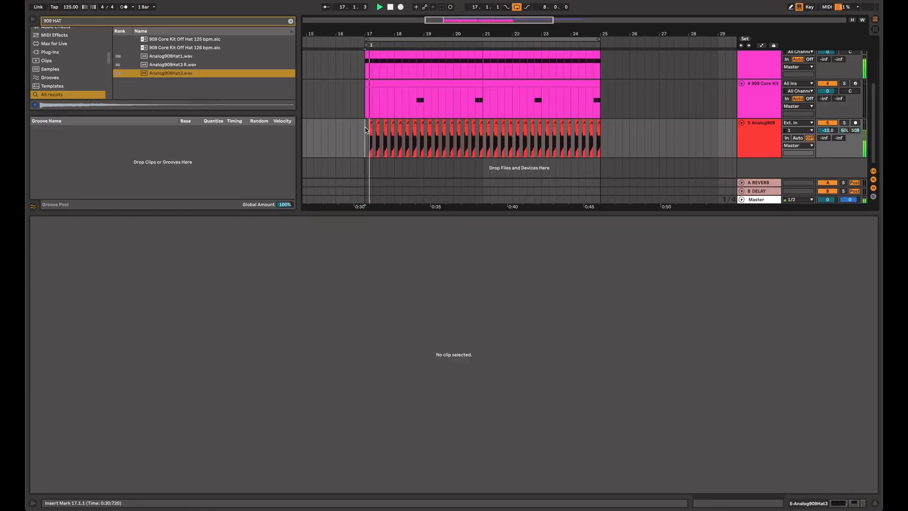
{"action": "scroll", "coordinate": [555, 96], "scroll_direction": "up", "scroll_amount": 2}
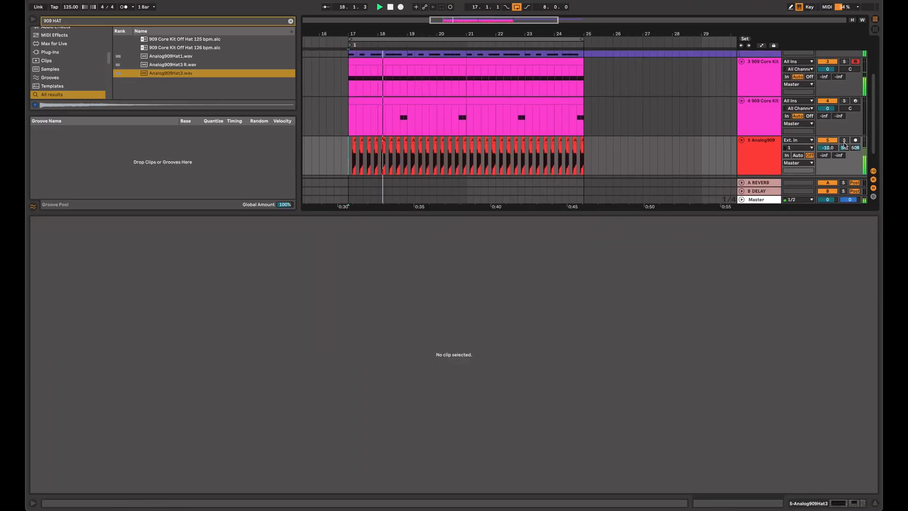
{"action": "left_click_drag", "start_coordinate": [827, 147], "coordinate": [830, 151]}
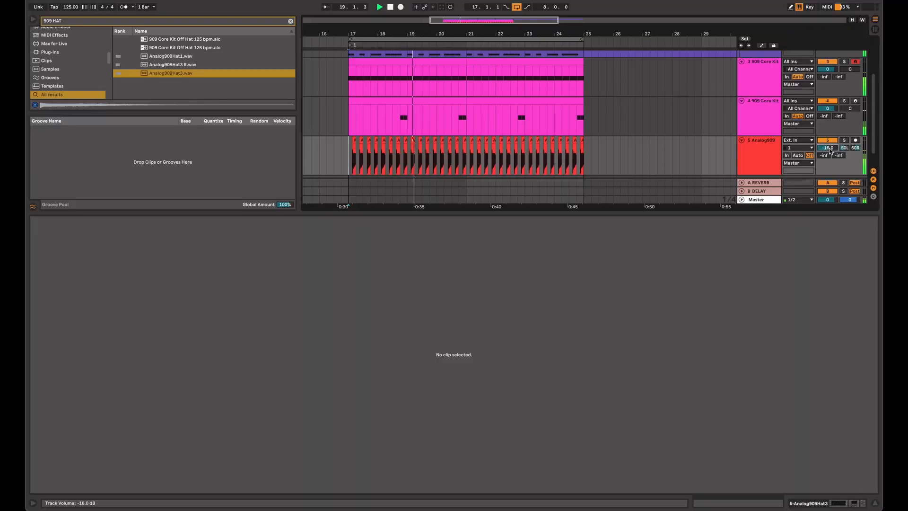